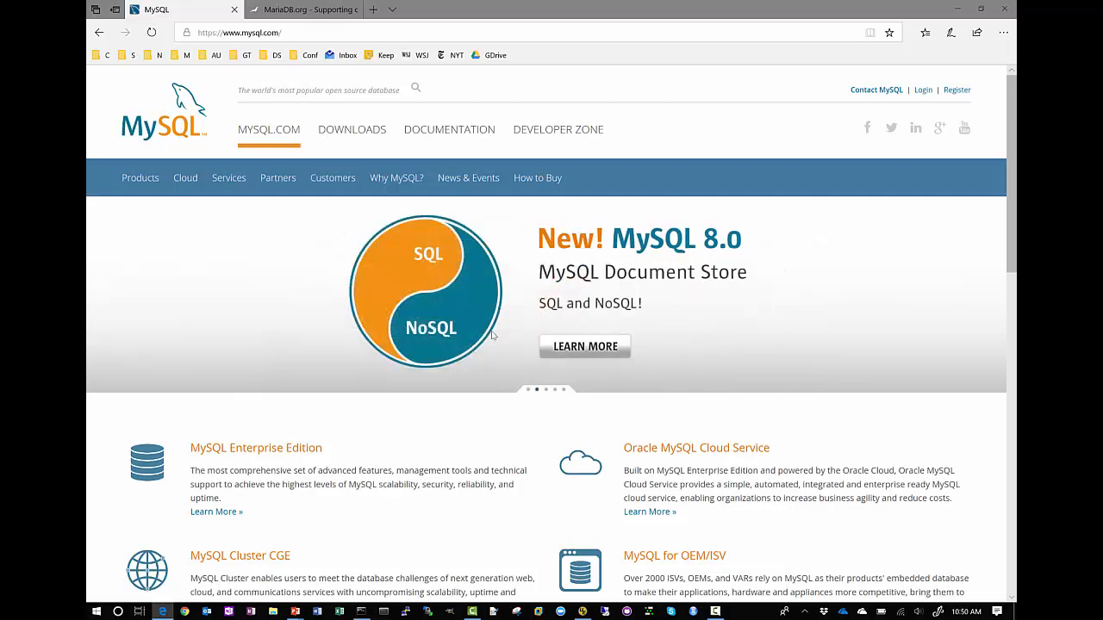
# Step: Go to the MariaDB Foundation site and open the download page for the MariaDB 10.3.8 stable release
pyautogui.click(309, 10)
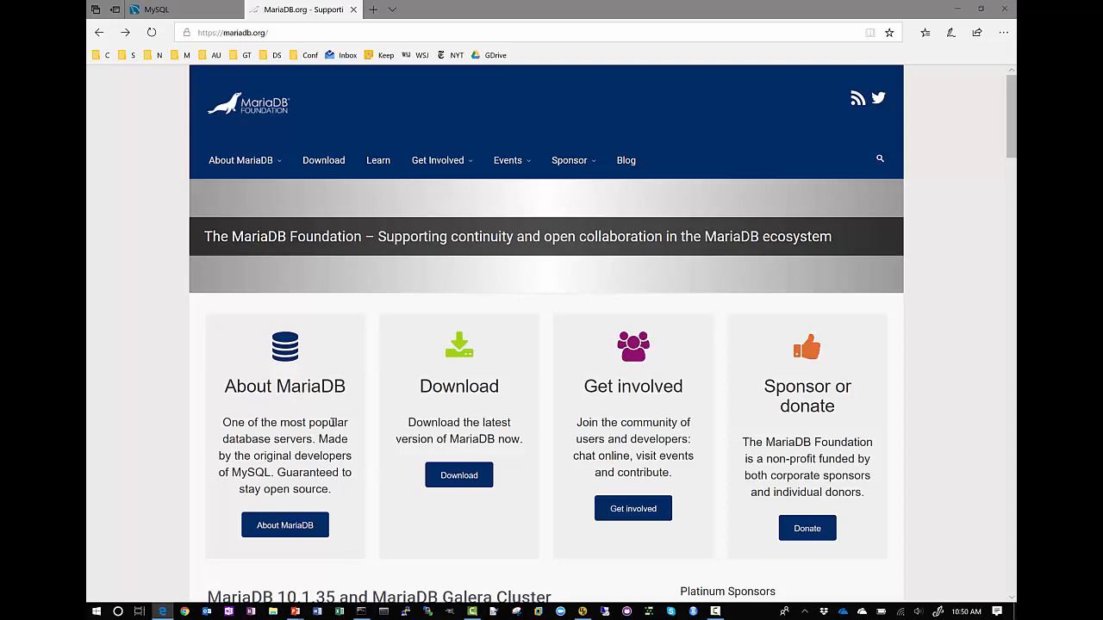
pyautogui.hotkey('alt', 'Tab')
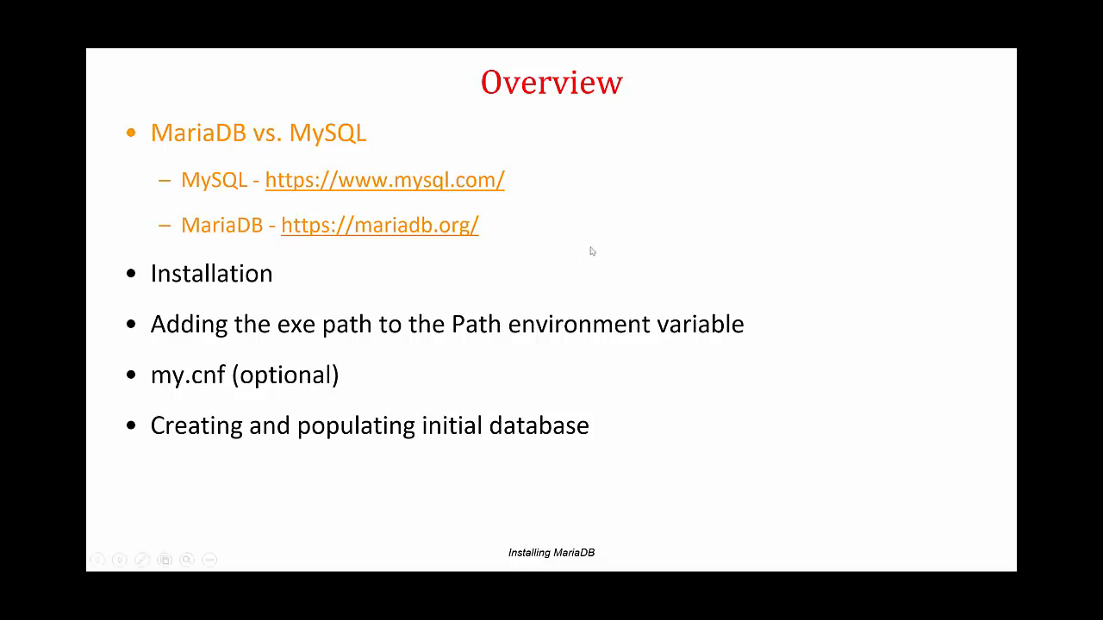
pyautogui.hotkey('alt', 'Tab')
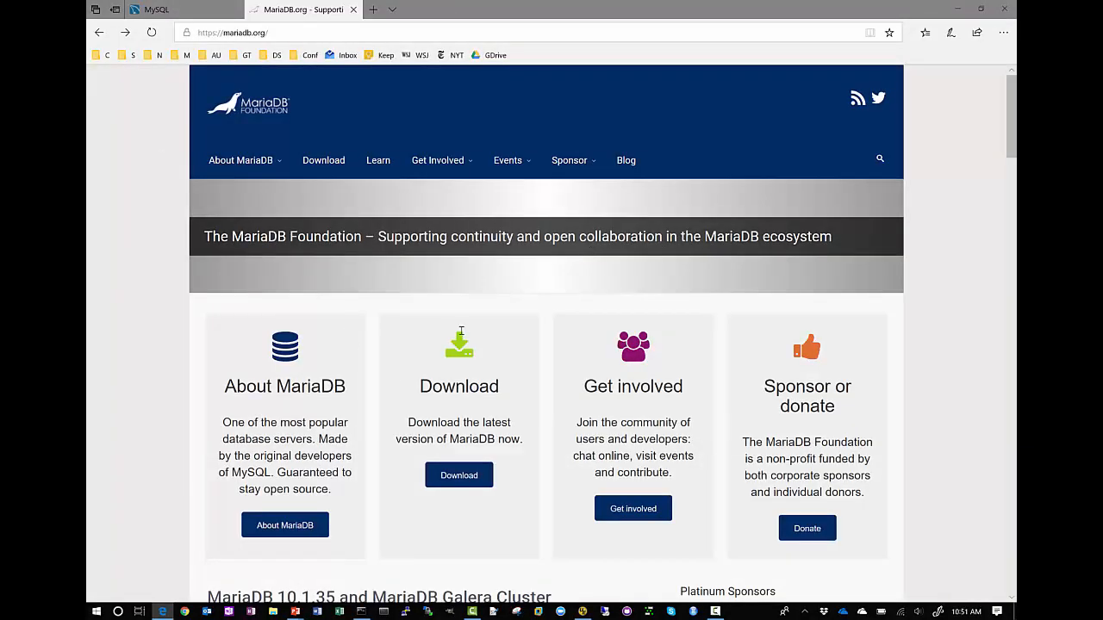
pyautogui.click(464, 475)
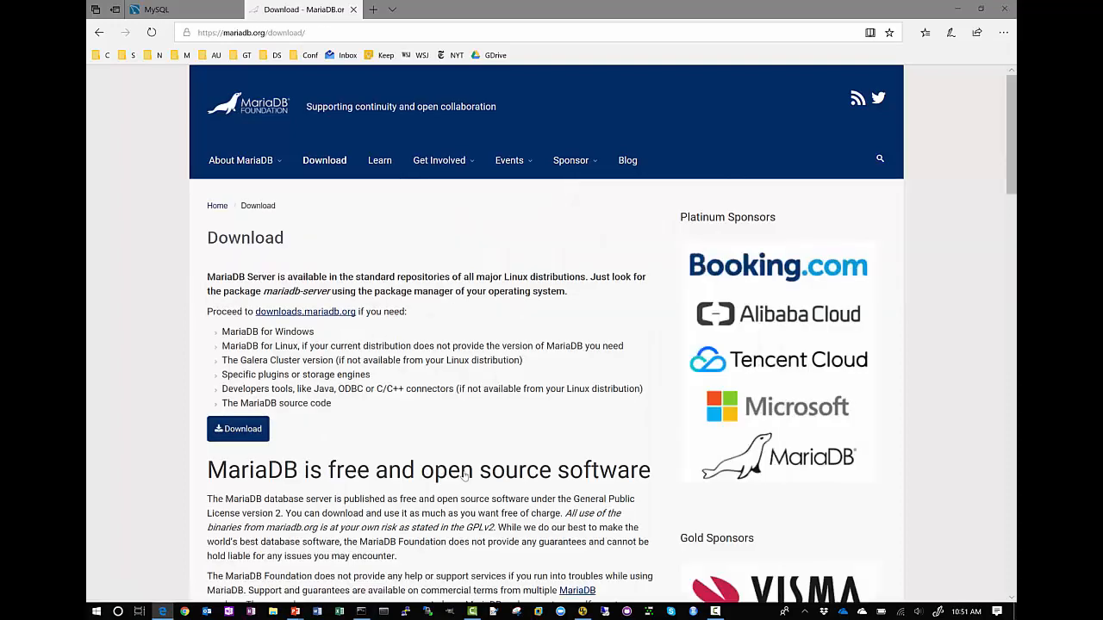
pyautogui.scroll(-1, 474, 431)
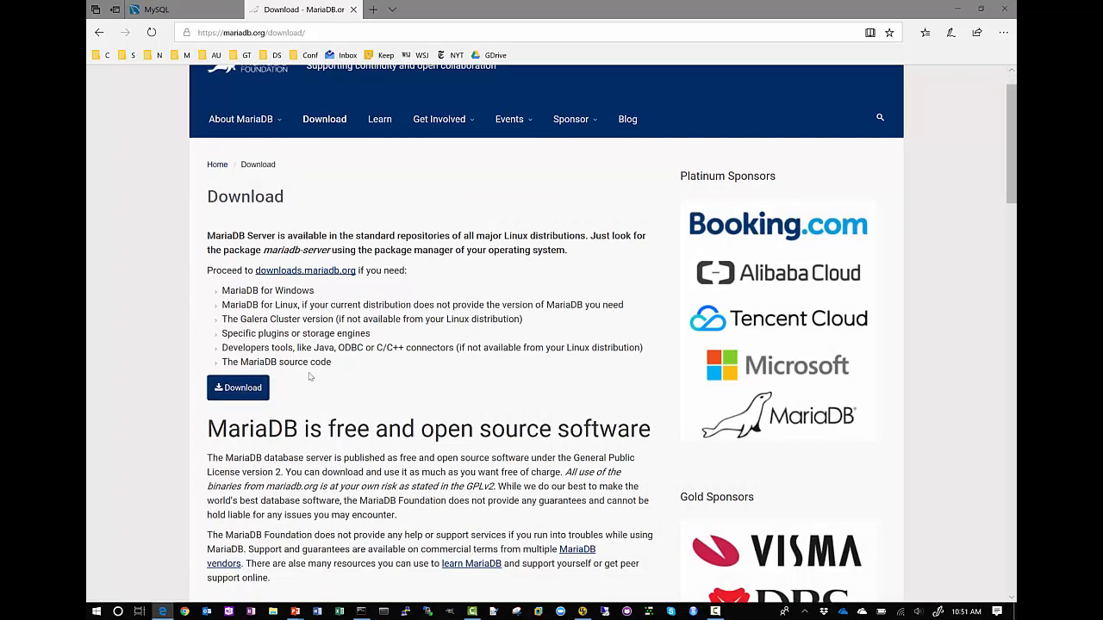
pyautogui.click(243, 389)
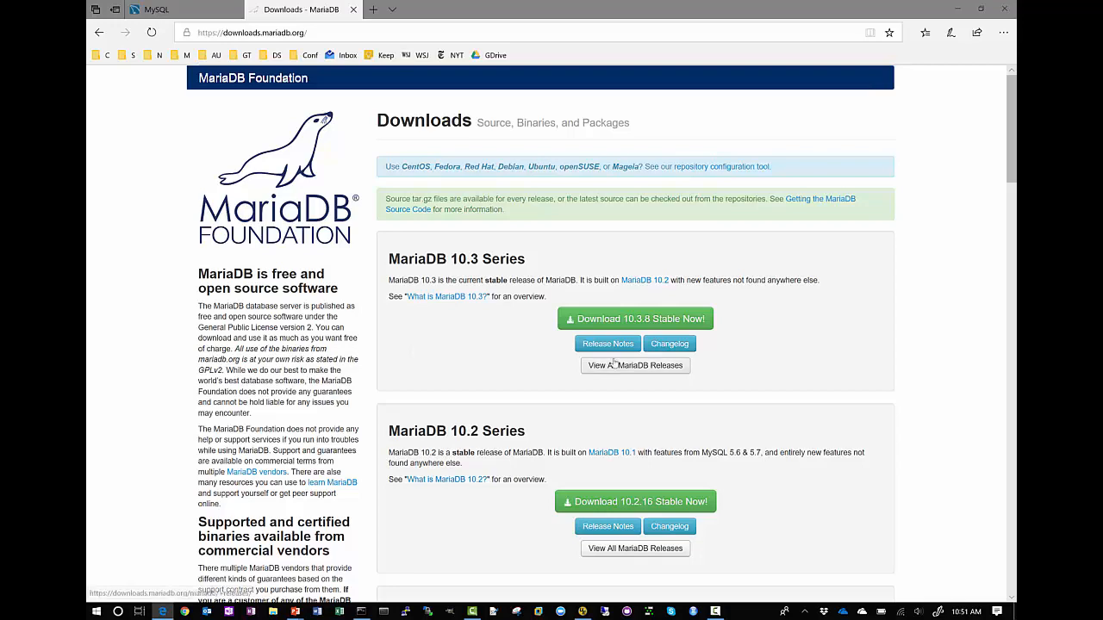
pyautogui.click(633, 320)
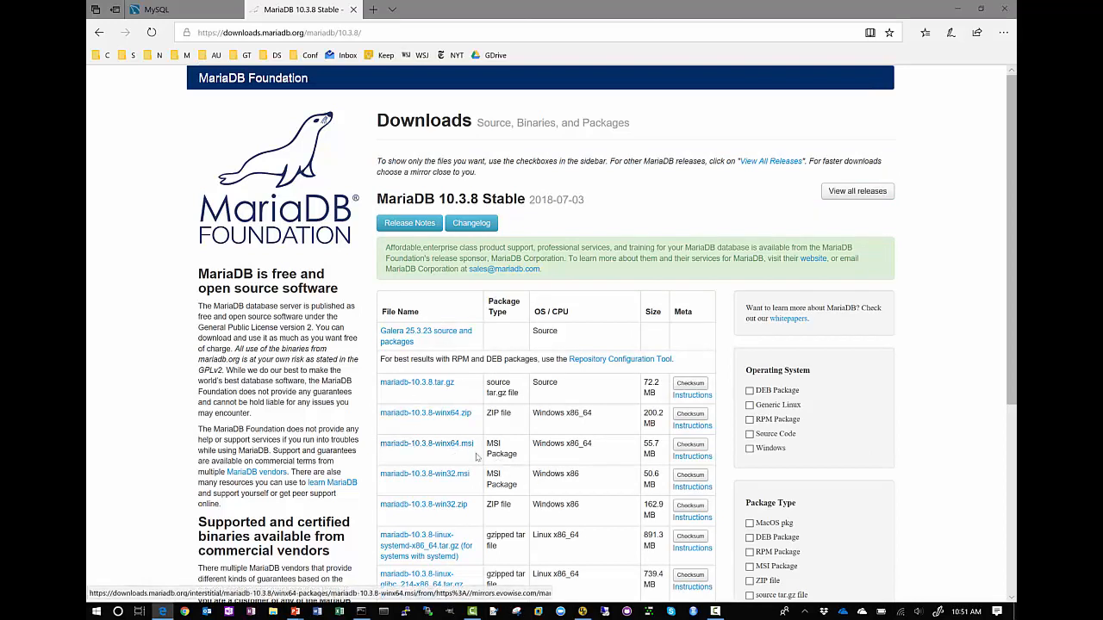
# Step: Download the 64-bit Windows installer mariadb-10.3.8-winx64.msi, save it, and dismiss the download notification
pyautogui.click(448, 446)
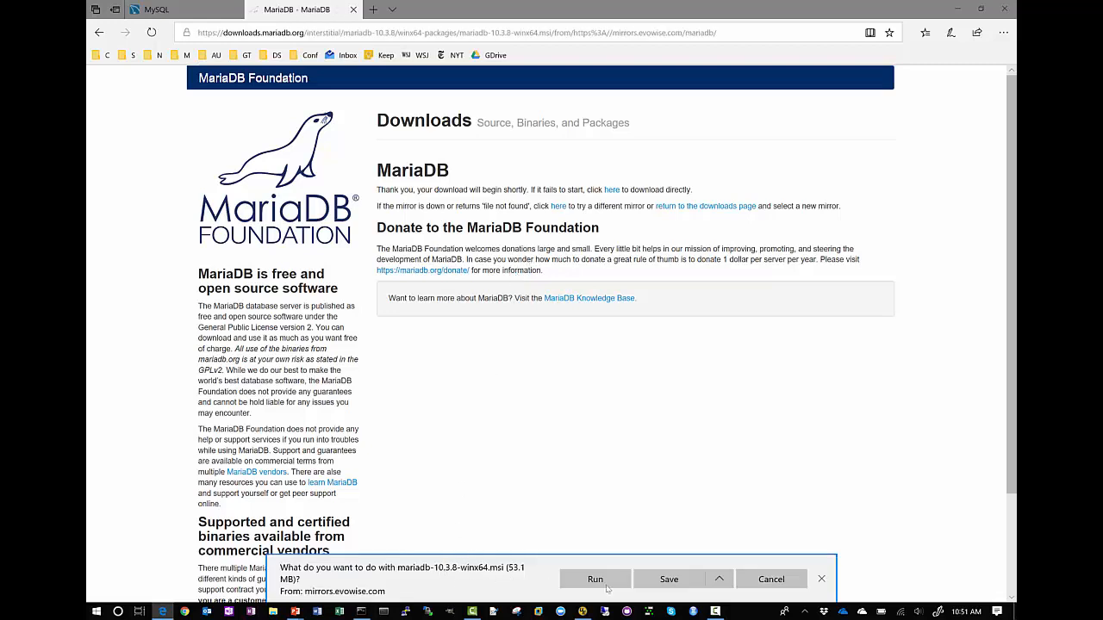
pyautogui.click(697, 585)
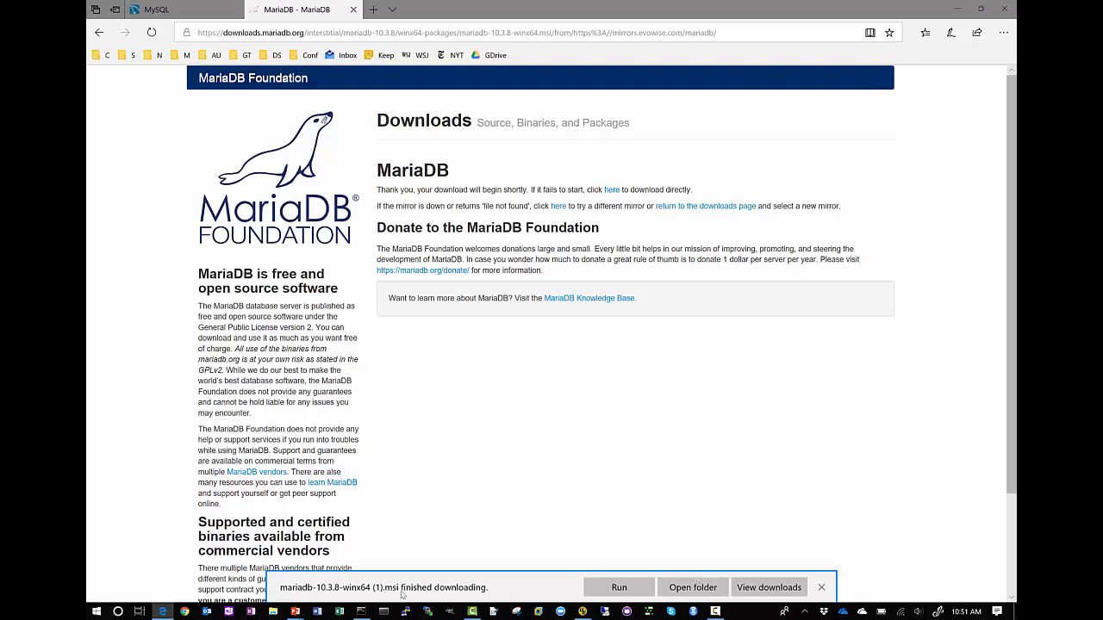
pyautogui.click(821, 587)
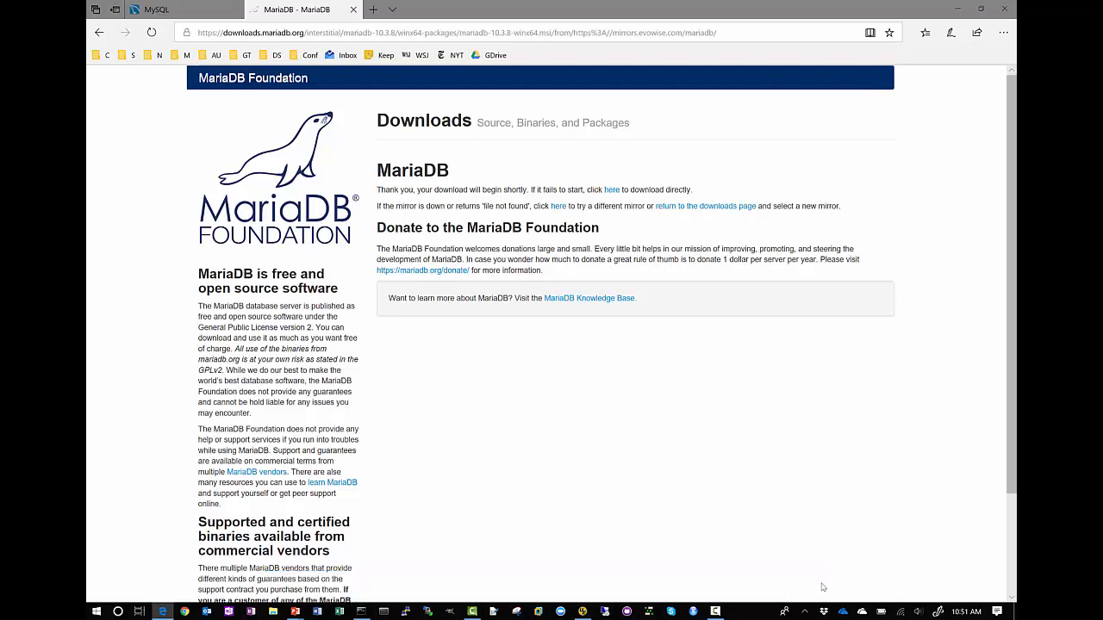
pyautogui.hotkey('alt', 'Tab')
pyautogui.hotkey('alt', 'Tab')
pyautogui.hotkey('alt', 'Tab')
pyautogui.hotkey('alt', 'Tab')
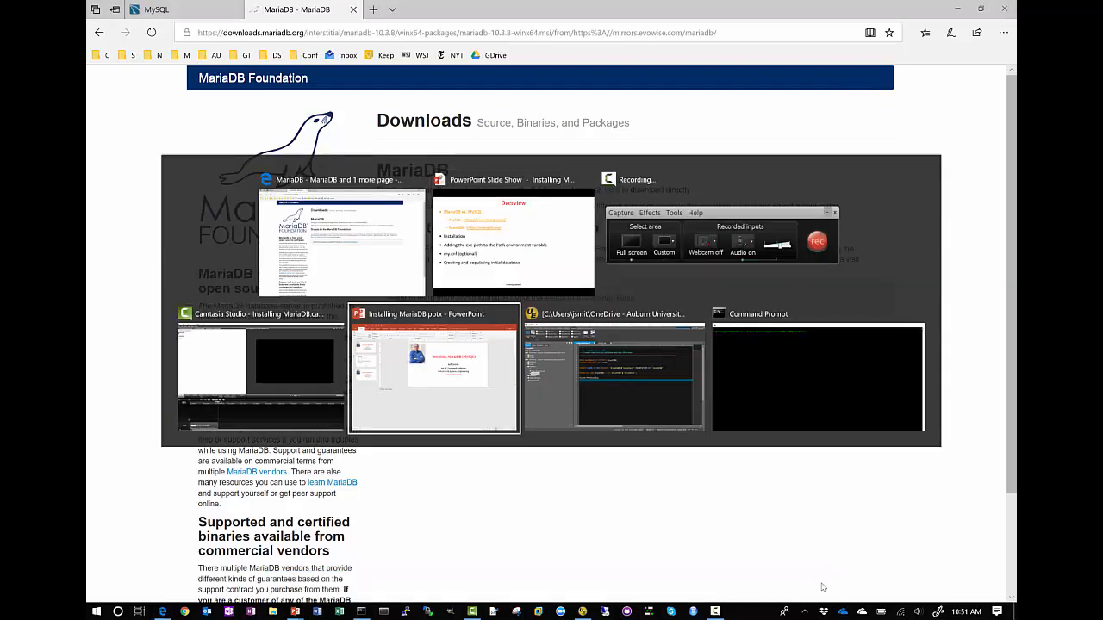
pyautogui.hotkey('alt', 'Tab')
pyautogui.hotkey('alt', 'Tab')
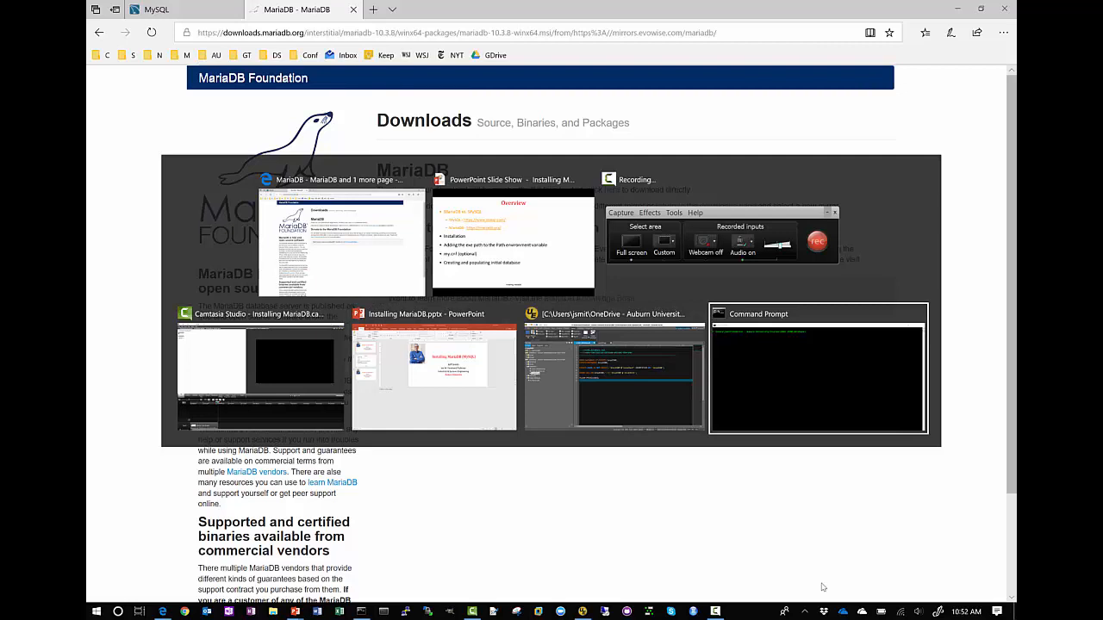
pyautogui.hotkey('alt', 'Tab')
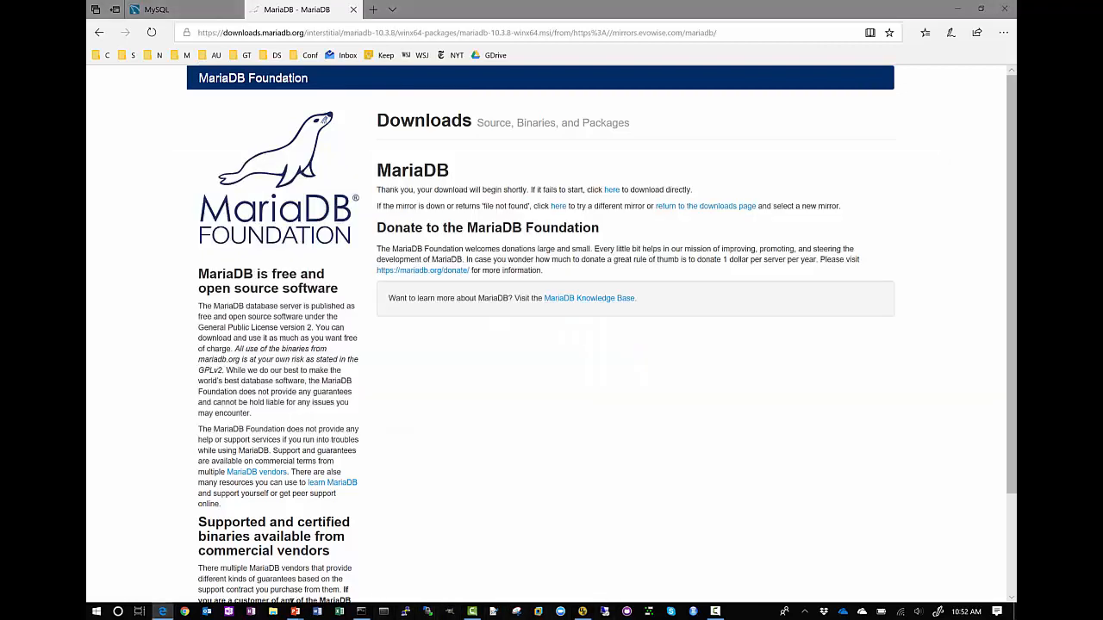
# Step: Switch to the Downloads folder in File Explorer and delete the duplicate installer mariadb-10.3.8-winx64 (1).msi
pyautogui.click(272, 611)
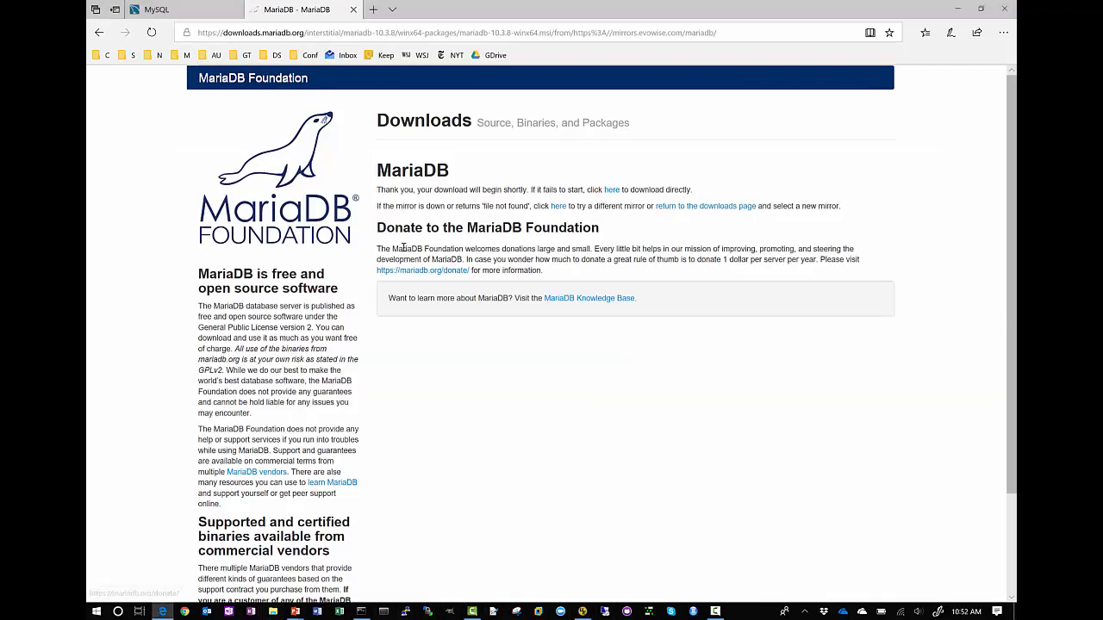
pyautogui.click(349, 295)
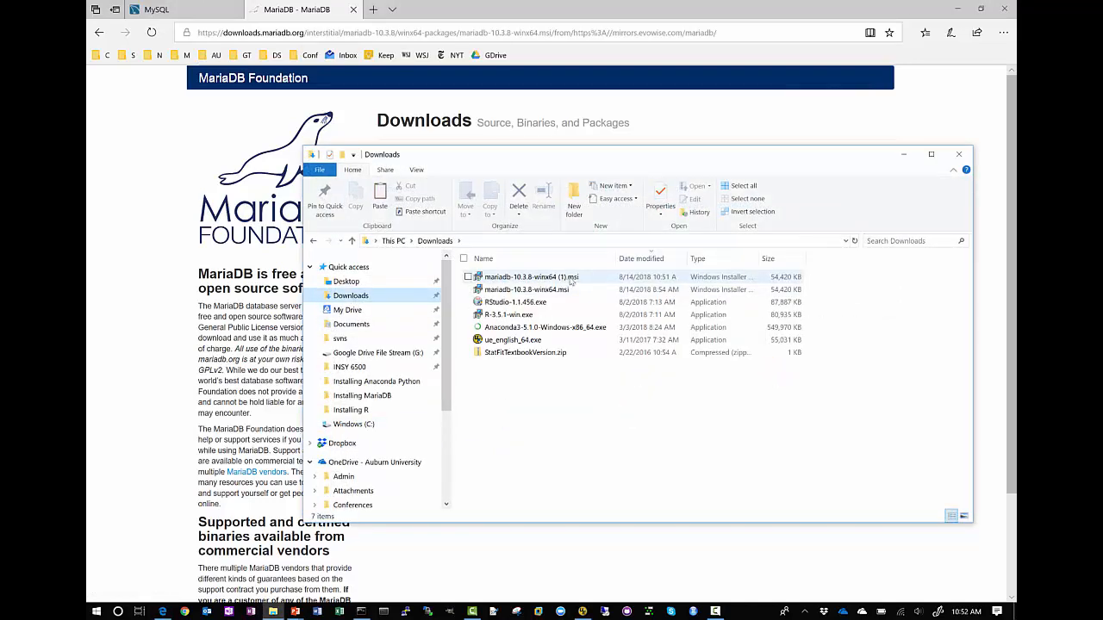
pyautogui.click(564, 277)
pyautogui.press('Delete')
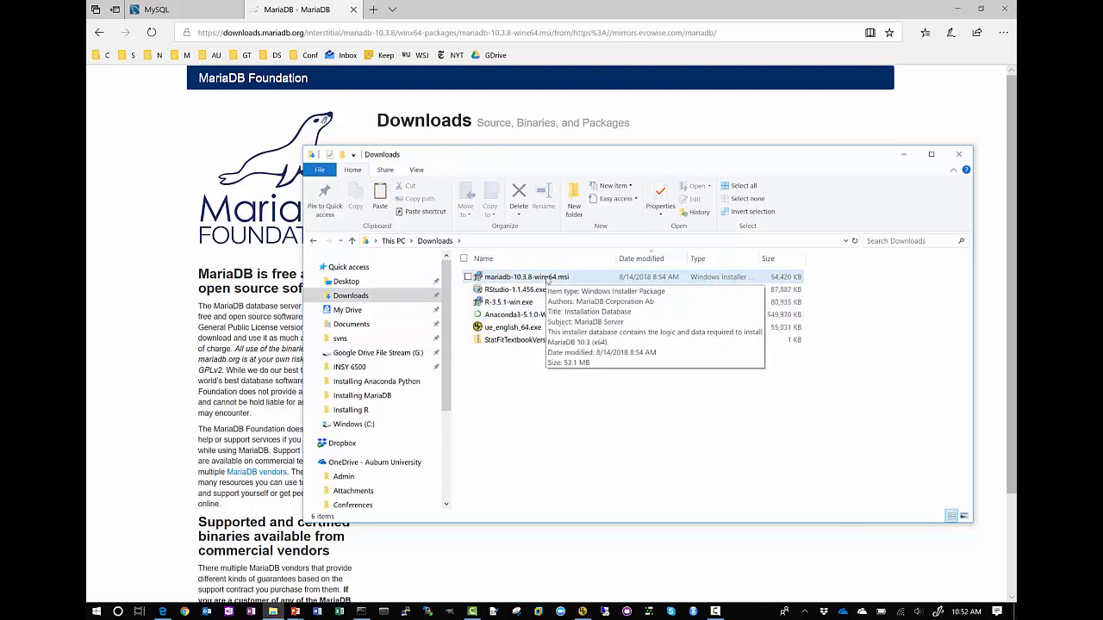
# Step: Launch the mariadb-10.3.8-winx64.msi installer and accept the license agreement, keeping the default features and install location
pyautogui.doubleClick(547, 278)
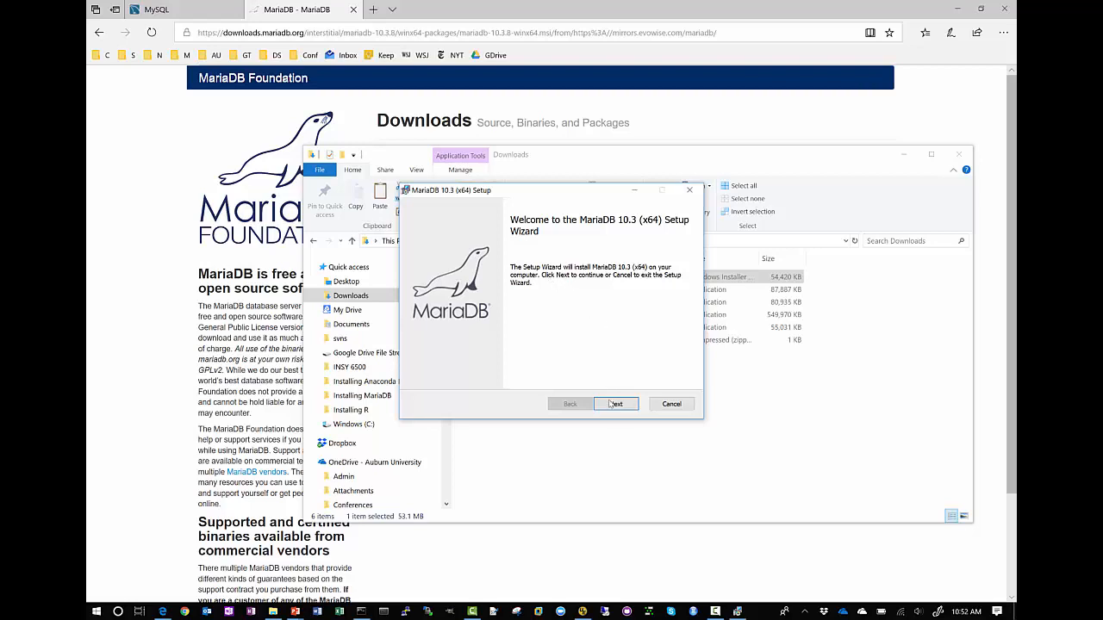
pyautogui.click(613, 405)
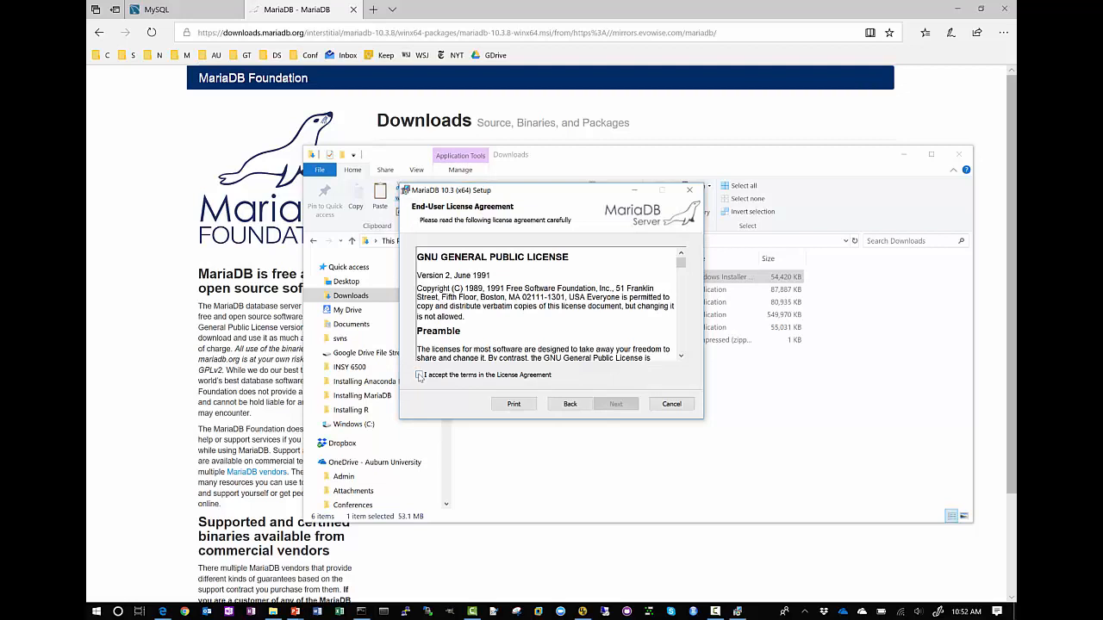
pyautogui.click(420, 376)
pyautogui.click(624, 405)
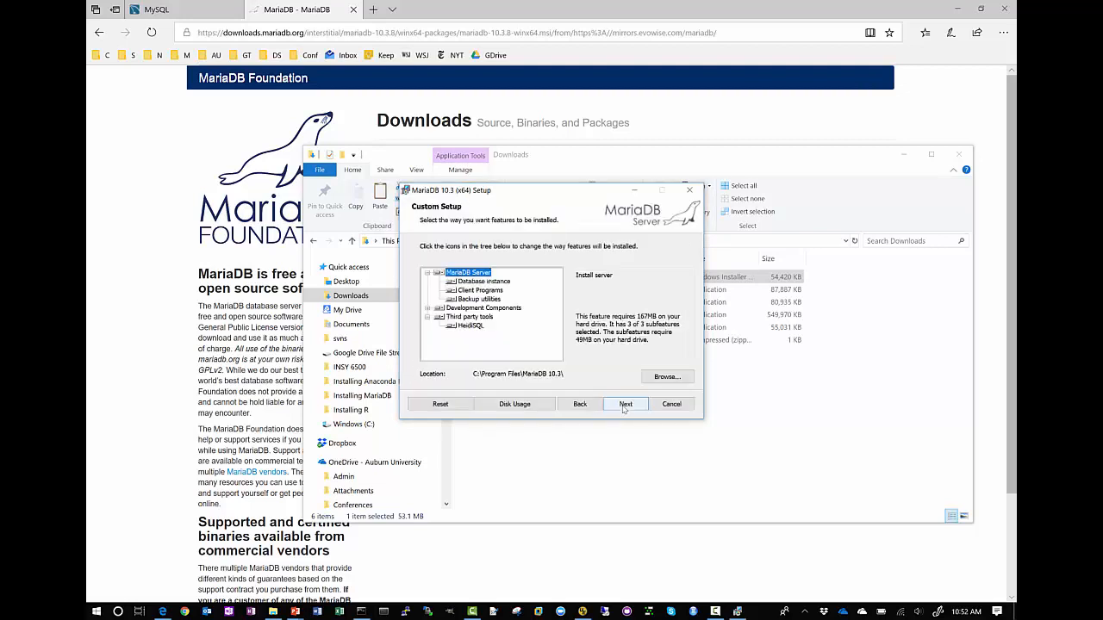
pyautogui.click(624, 404)
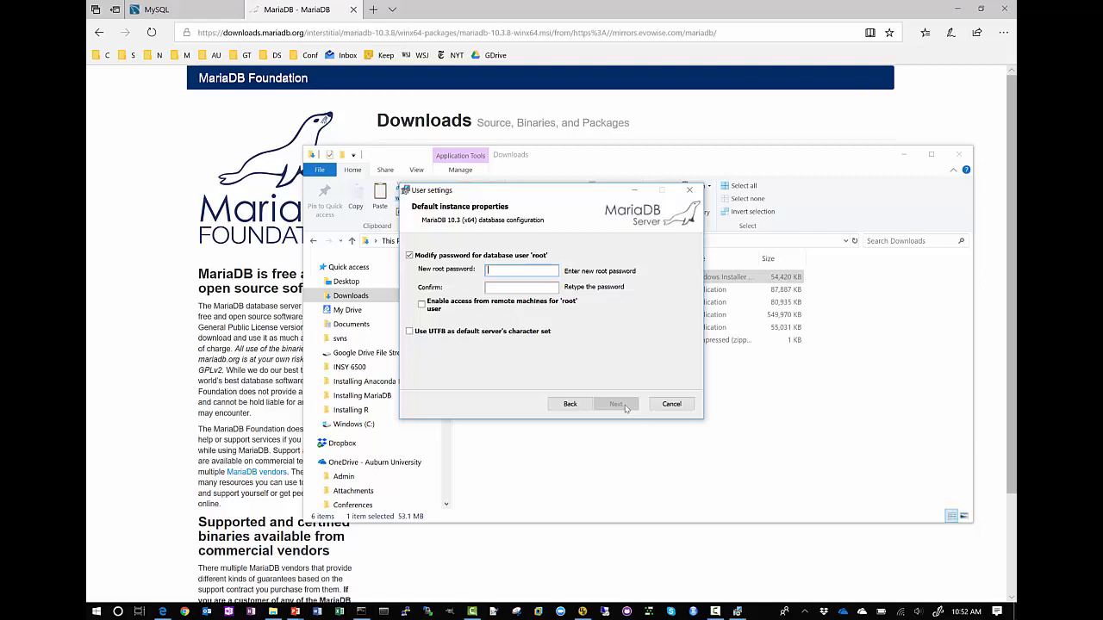
# Step: Enter and confirm the new root password, and enable access from remote machines for the root user
pyautogui.write('rootroot')
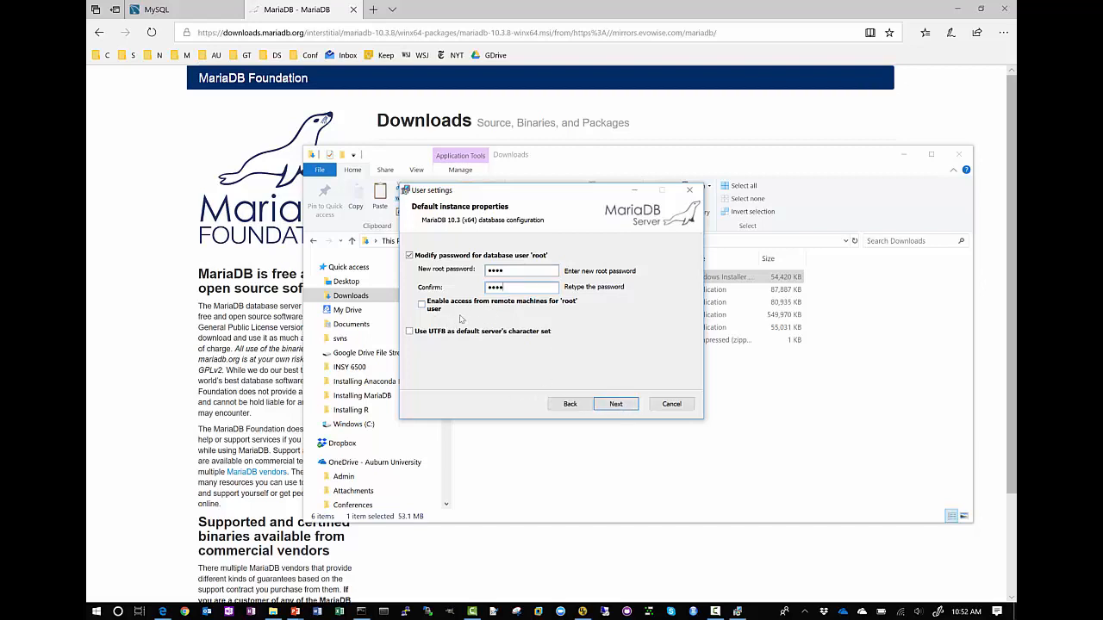
pyautogui.click(423, 305)
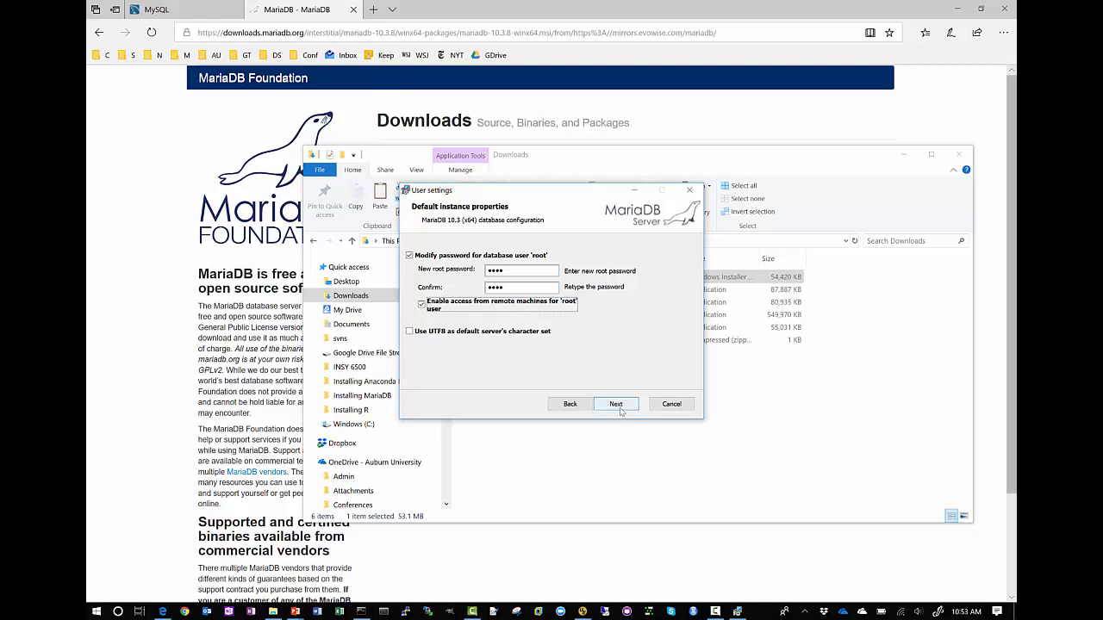
pyautogui.click(617, 405)
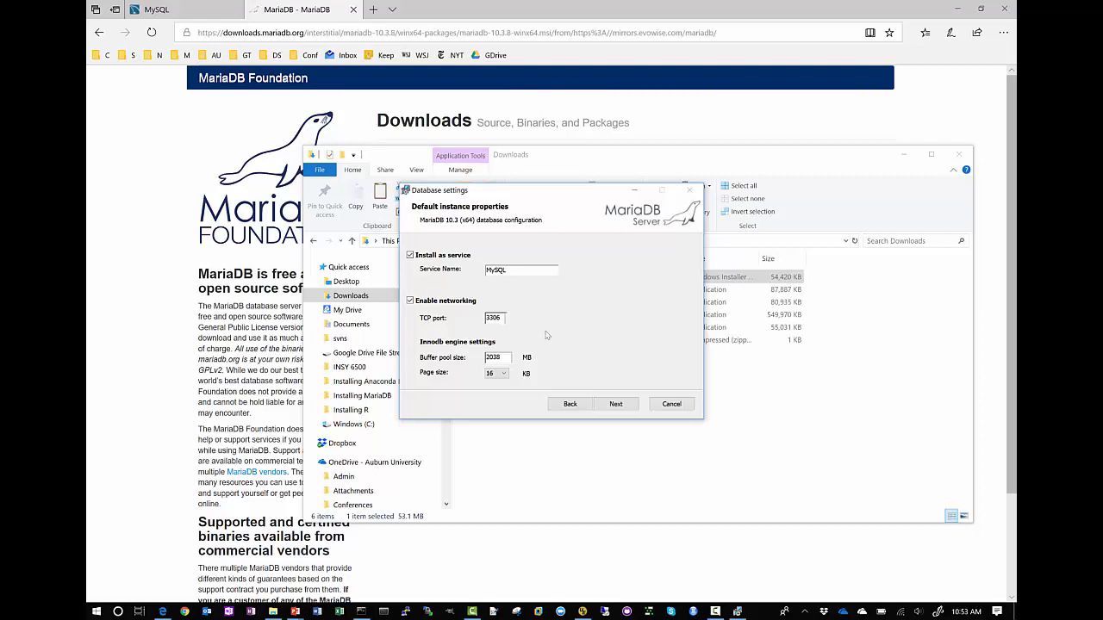
# Step: Install MariaDB 10.3 with the default database settings and the feedback plugin left off, and finish the setup wizard
pyautogui.click(616, 404)
pyautogui.click(616, 404)
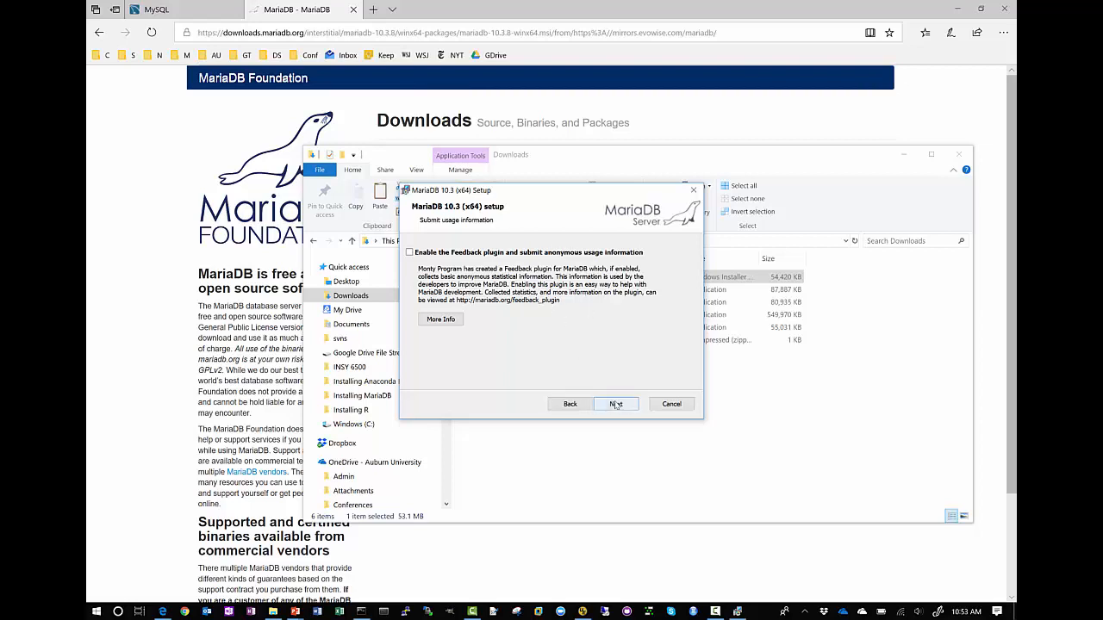
pyautogui.click(616, 404)
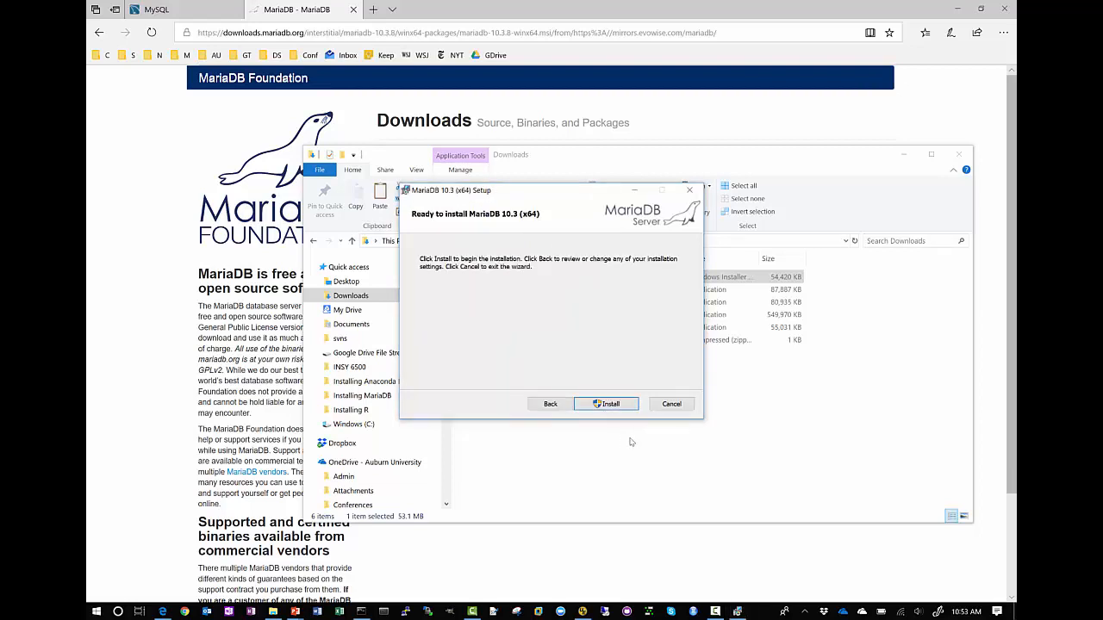
pyautogui.click(610, 405)
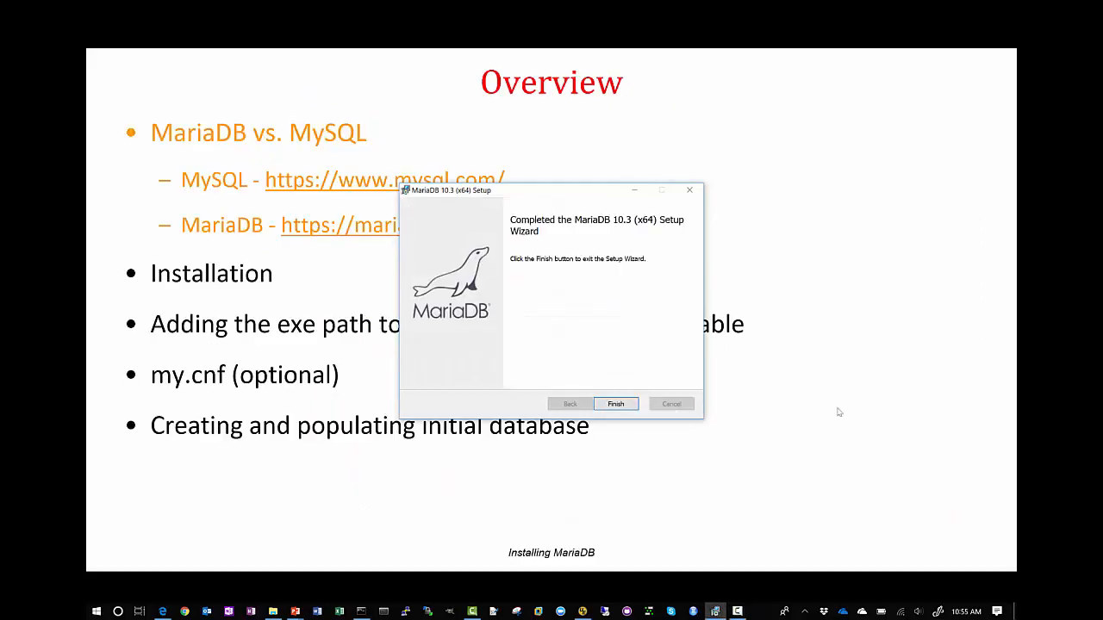
pyautogui.click(613, 404)
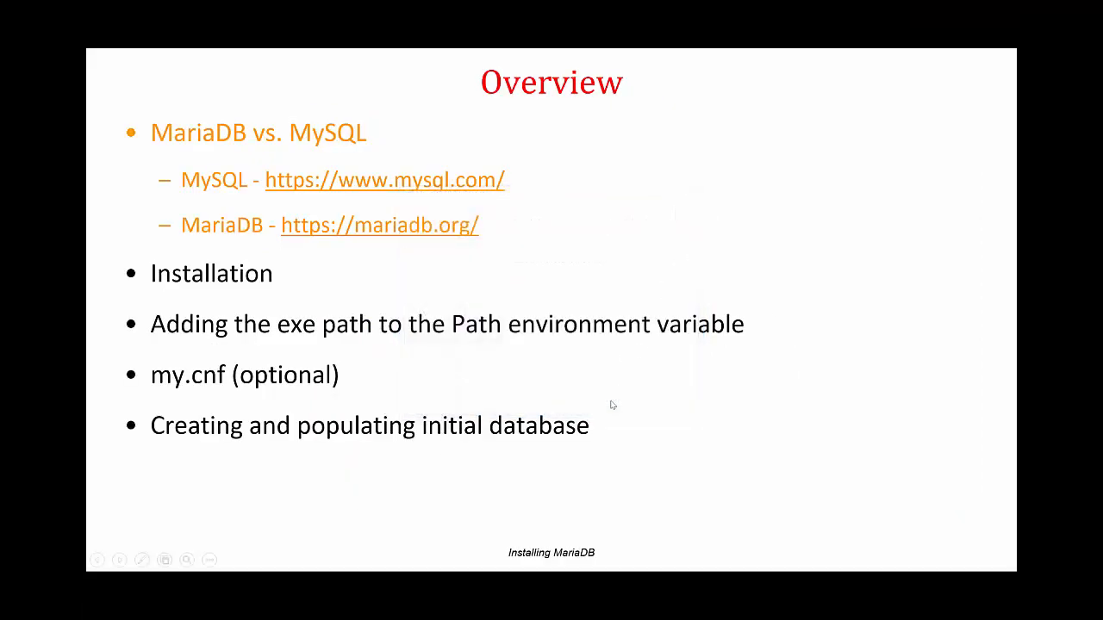